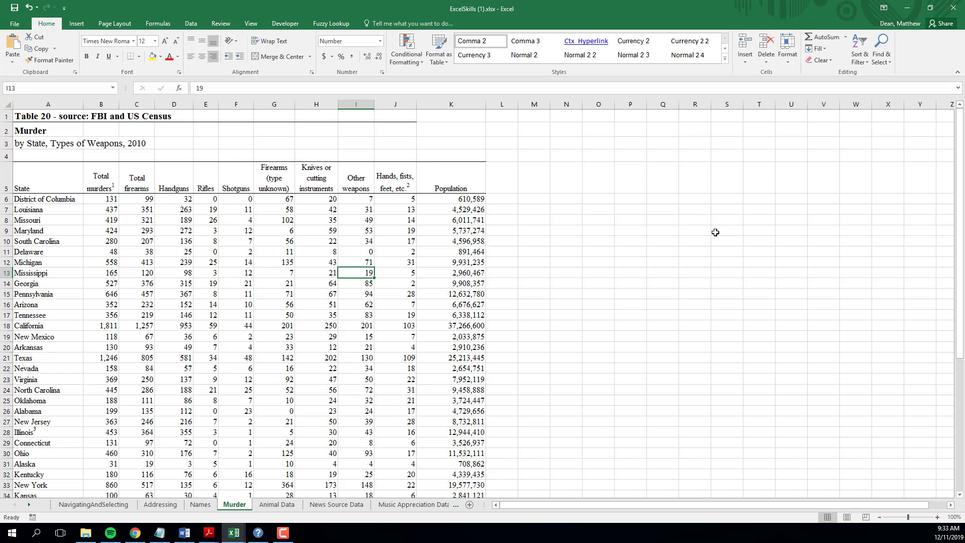
# Move to the Index Match Simple worksheet and zoom in for readability
pyautogui.hotkey('ctrl', 'pagedown')
pyautogui.hotkey('ctrl', 'pagedown')
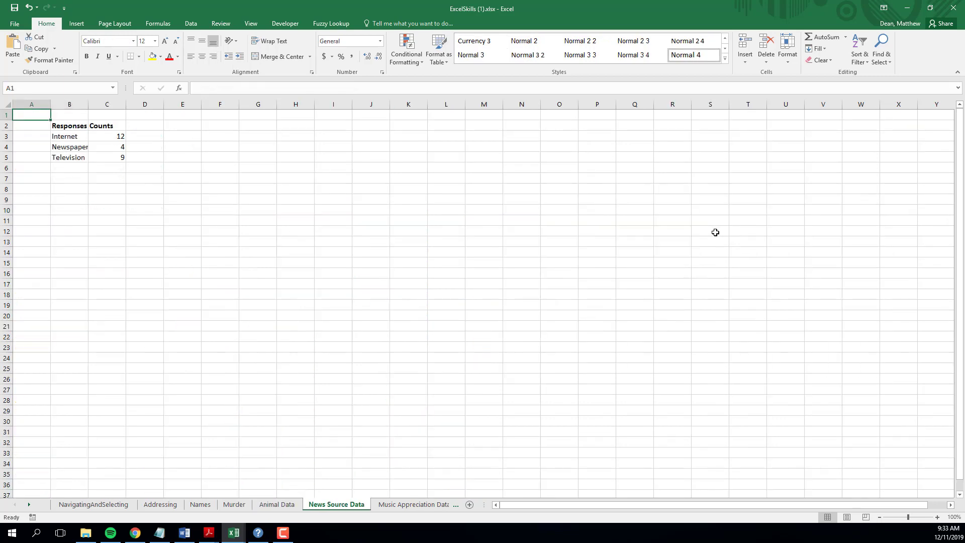
pyautogui.hotkey('ctrl', 'pagedown')
pyautogui.hotkey('ctrl', 'pagedown')
pyautogui.hotkey('ctrl', 'pagedown')
pyautogui.hotkey('ctrl', 'pagedown')
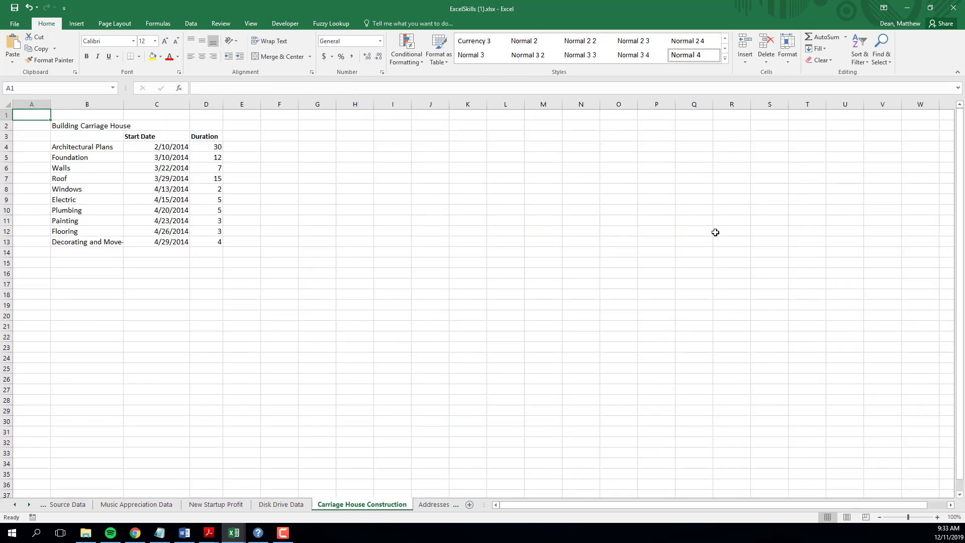
pyautogui.hotkey('ctrl', 'pagedown')
pyautogui.hotkey('ctrl', 'pagedown')
pyautogui.hotkey('ctrl', 'pagedown')
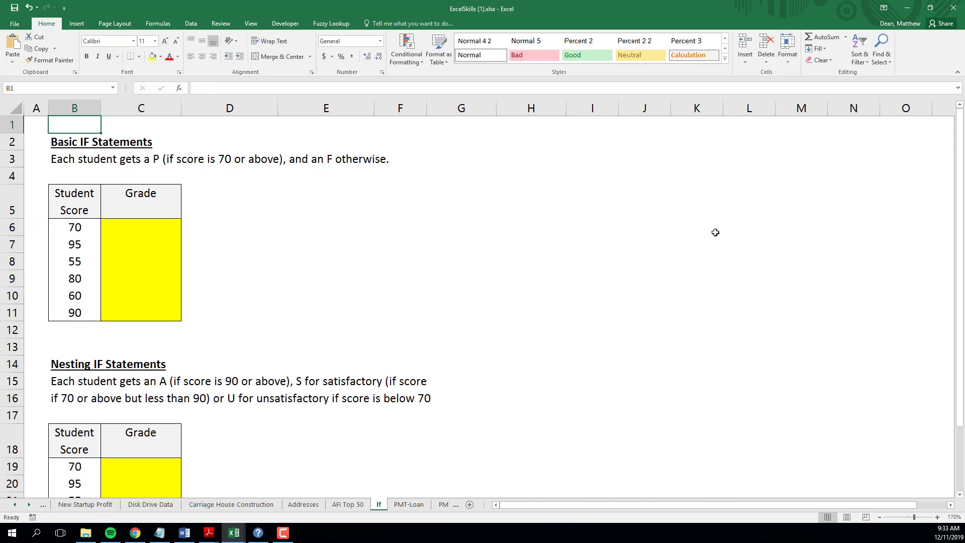
pyautogui.hotkey('ctrl', 'pagedown')
pyautogui.hotkey('ctrl', 'pagedown')
pyautogui.hotkey('ctrl', 'pagedown')
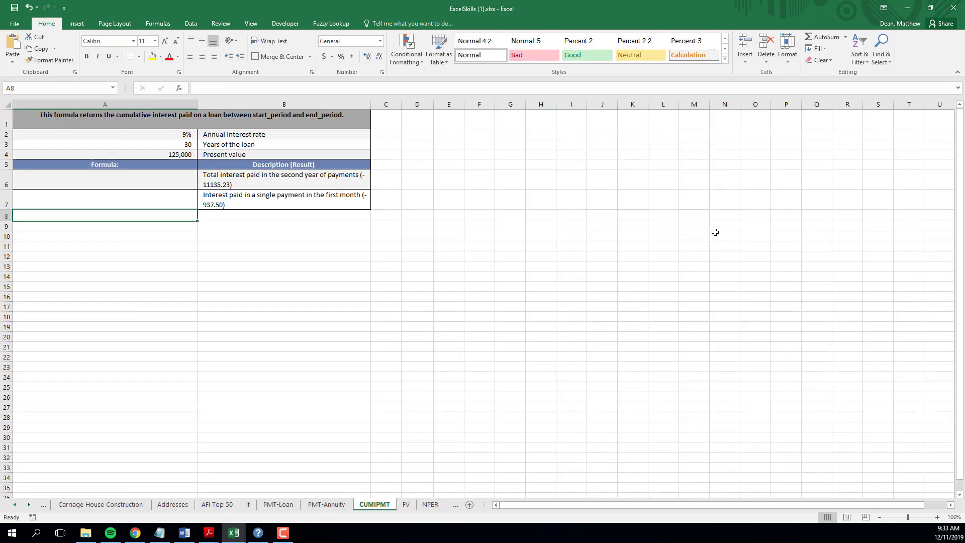
pyautogui.hotkey('ctrl', 'pagedown')
pyautogui.hotkey('ctrl', 'pagedown')
pyautogui.hotkey('ctrl', 'pagedown')
pyautogui.hotkey('ctrl', 'pagedown')
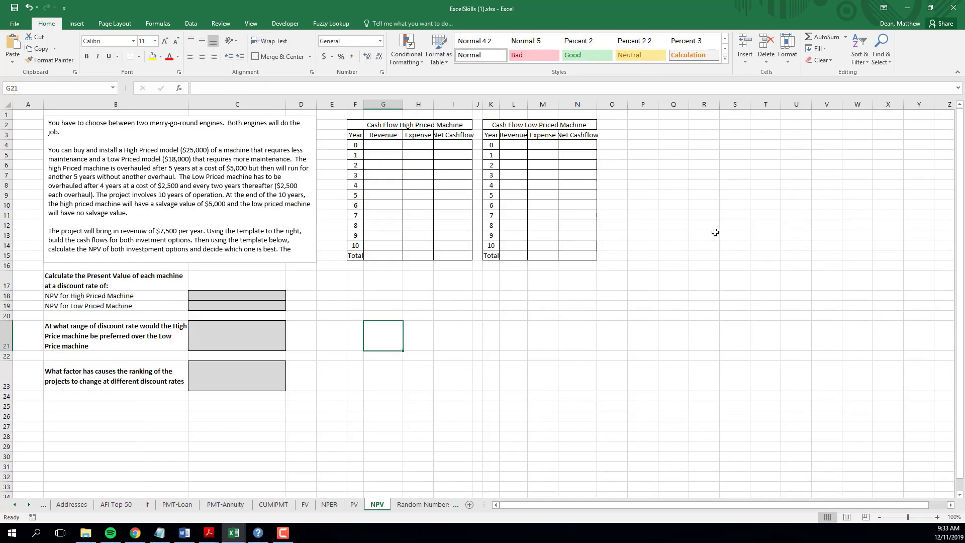
pyautogui.hotkey('ctrl', 'pagedown')
pyautogui.hotkey('ctrl', 'pagedown')
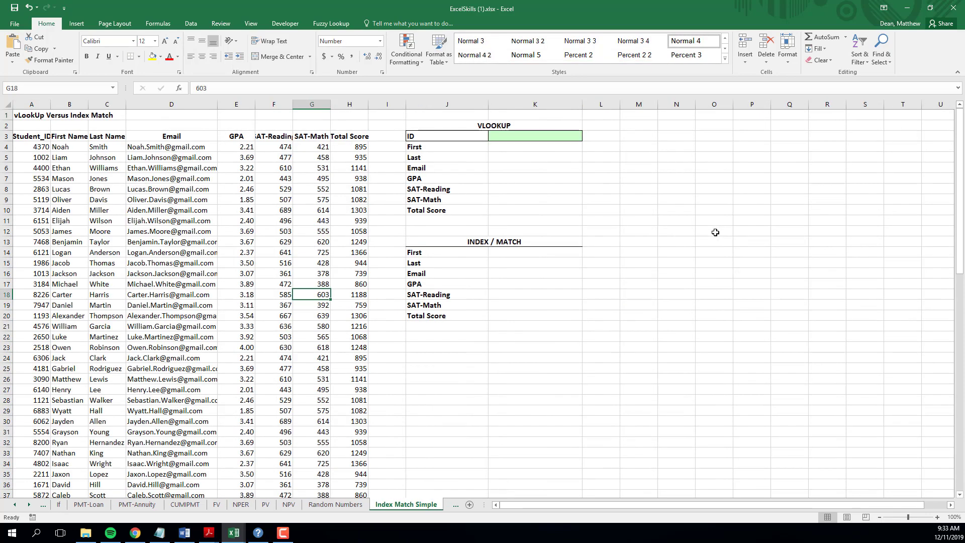
pyautogui.click(937, 518)
pyautogui.click(937, 517)
pyautogui.click(938, 518)
pyautogui.click(938, 518)
pyautogui.click(937, 517)
pyautogui.click(938, 517)
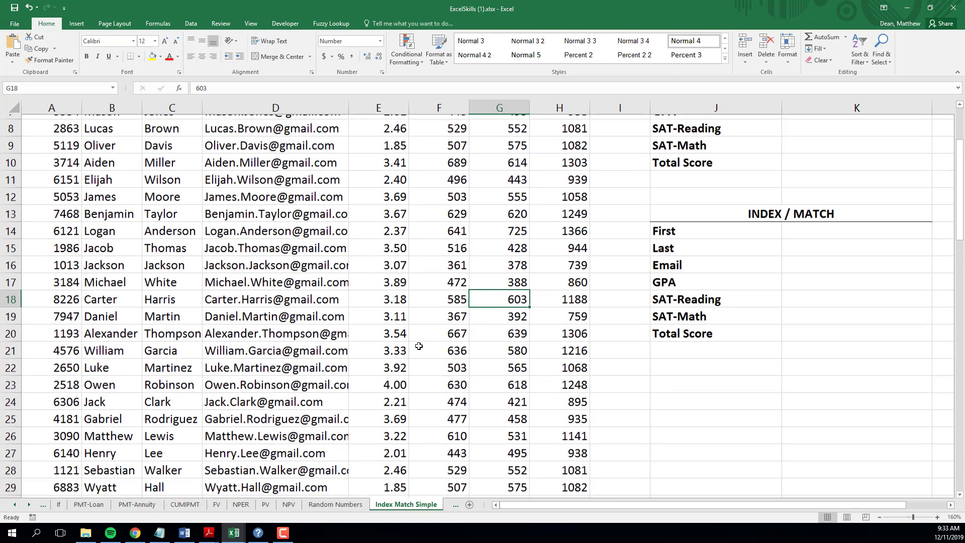
pyautogui.scroll(3, 61, 155)
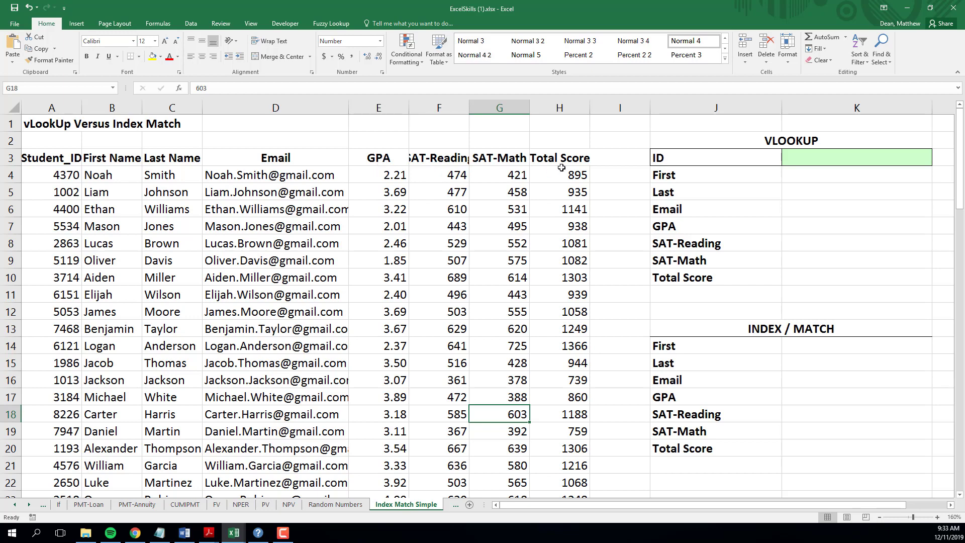
pyautogui.click(51, 162)
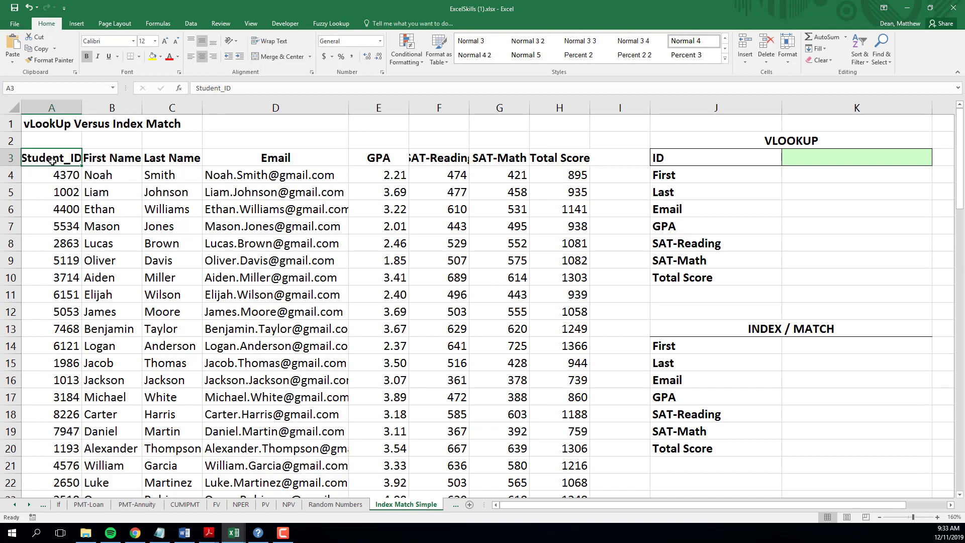
pyautogui.hotkey('ctrl', 'Down')
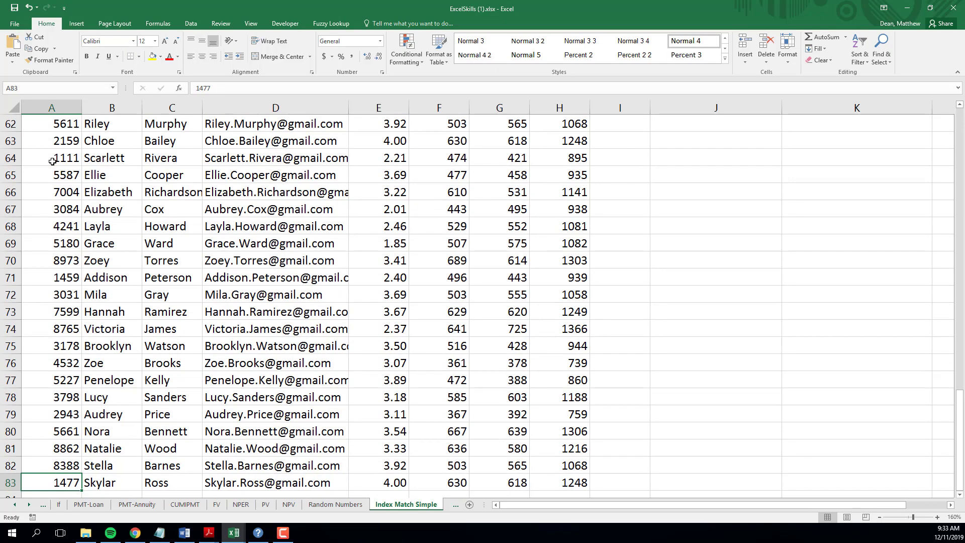
pyautogui.hotkey('ctrl', 'shift', 'Up')
pyautogui.hotkey('shift', 'Down')
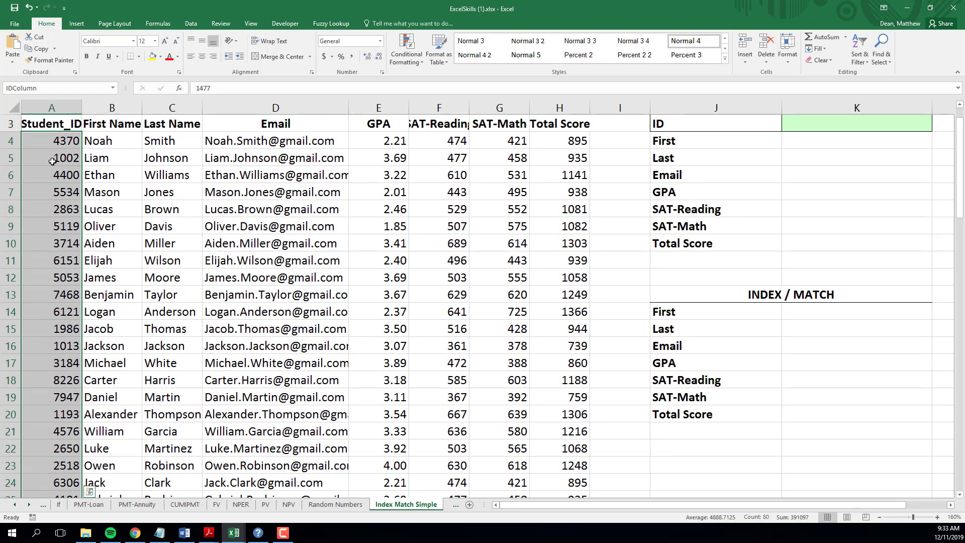
pyautogui.press('Up')
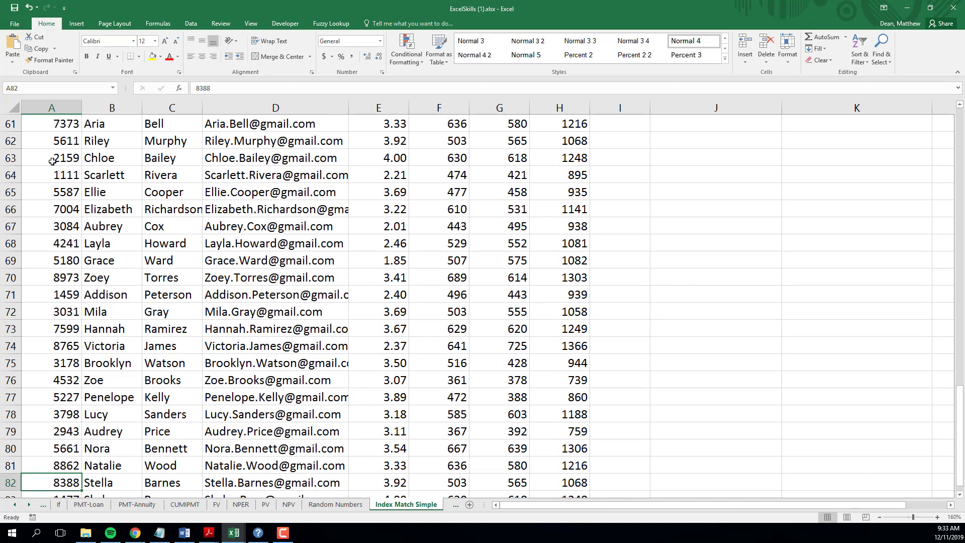
pyautogui.hotkey('ctrl', 'Up')
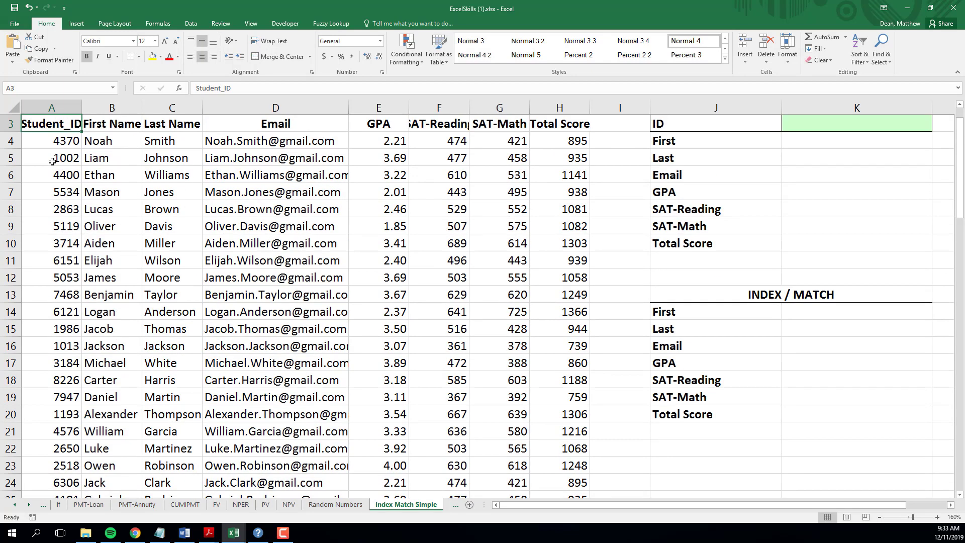
pyautogui.scroll(1, 216, 223)
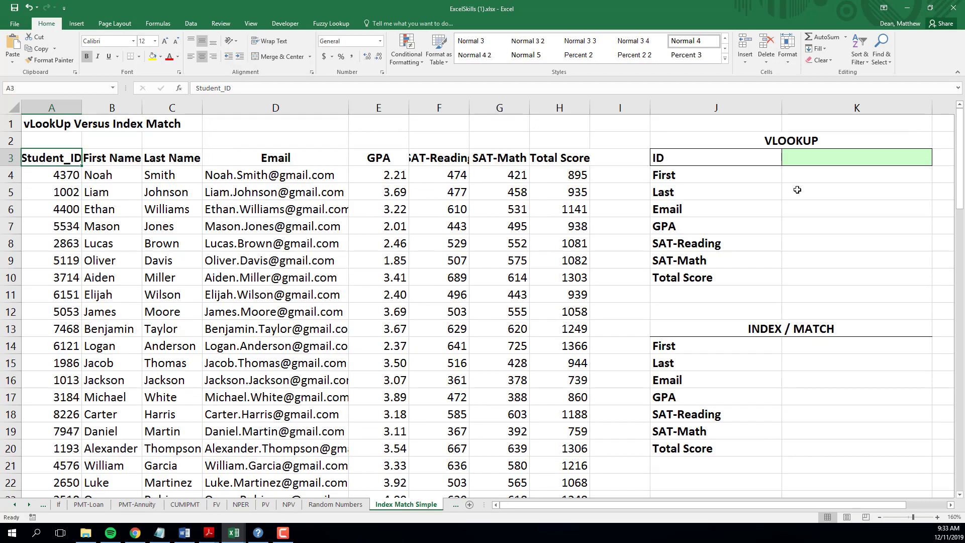
pyautogui.click(801, 162)
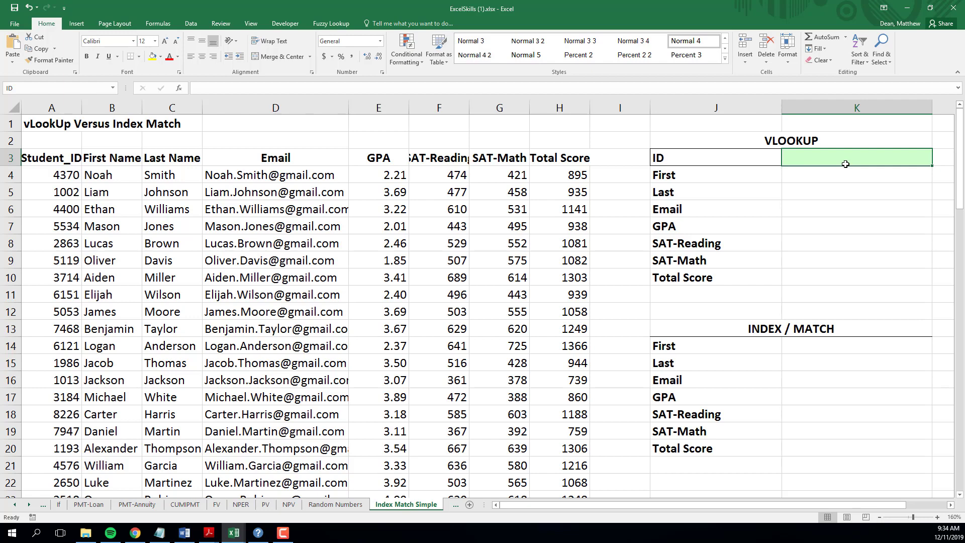
# Enter 4370 as the lookup ID in K3 and start K4's formula as =vlookup(ID,
pyautogui.write('4370')
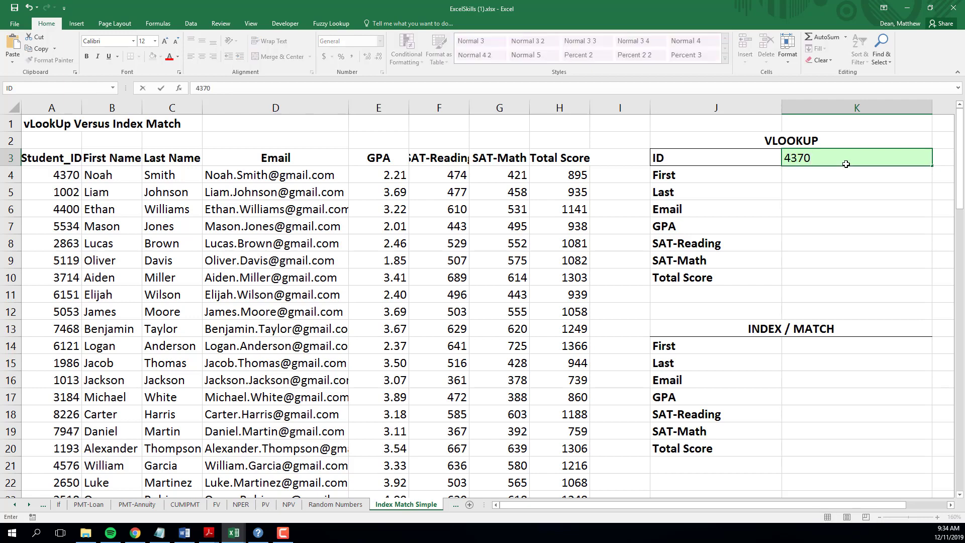
pyautogui.press('Return')
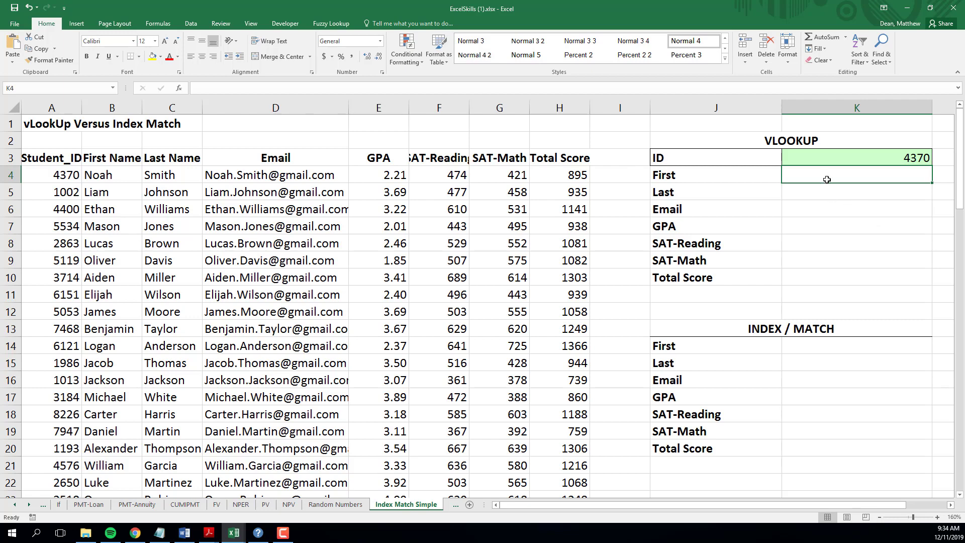
pyautogui.write('=vl')
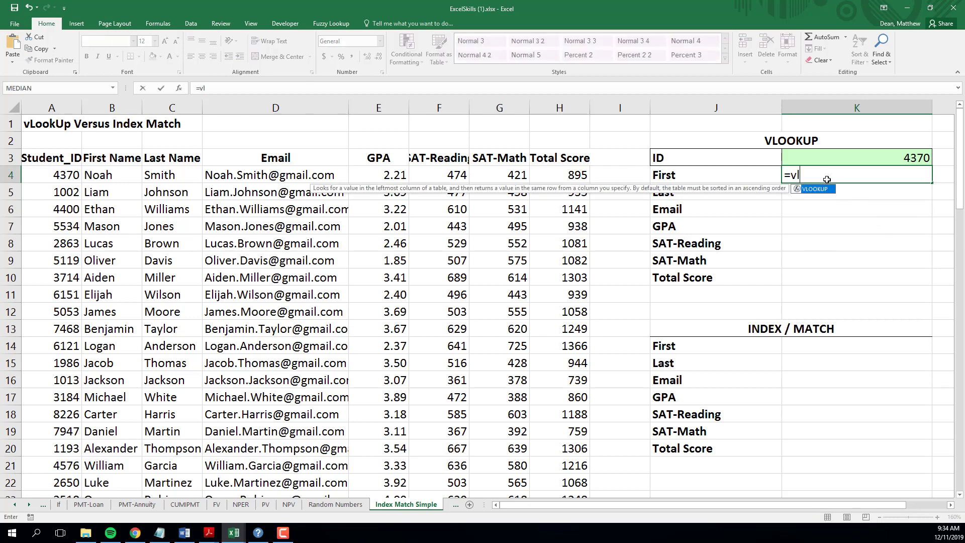
pyautogui.write('ookup(')
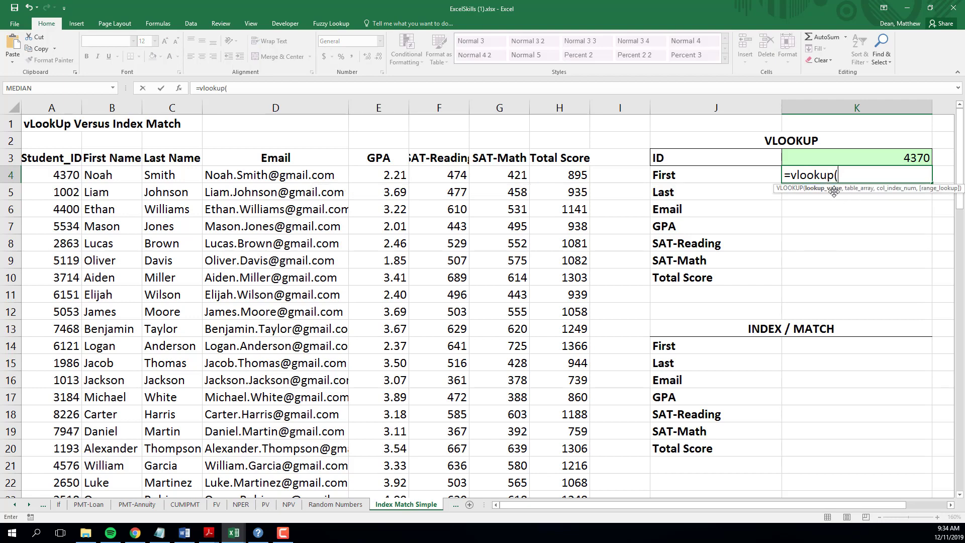
pyautogui.click(889, 158)
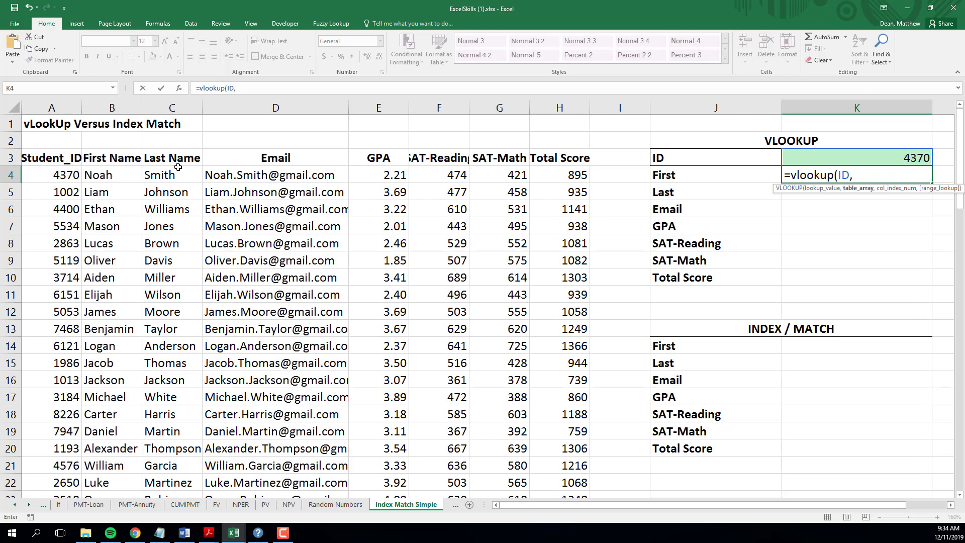
# Use the named range Data as the table array, giving =vlookup(ID,Data,
pyautogui.click(50, 159)
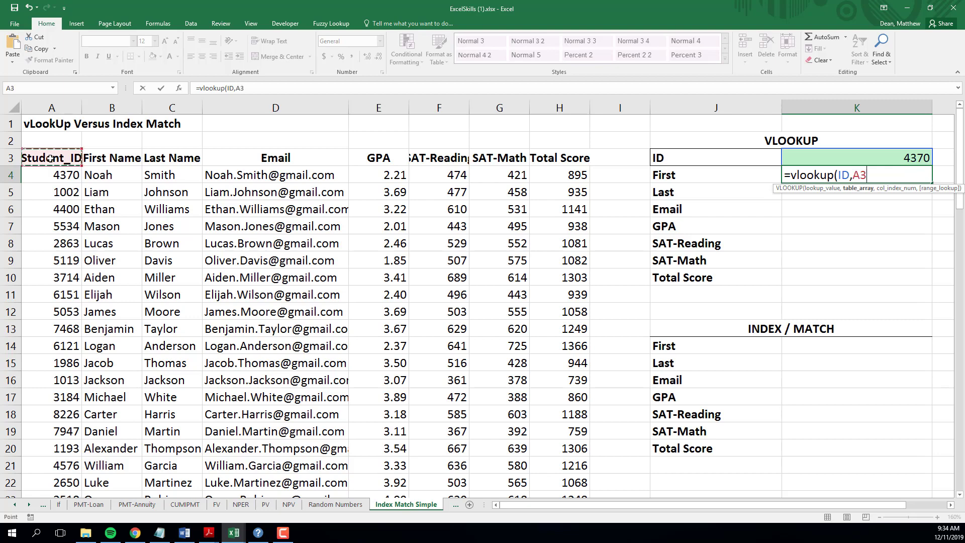
pyautogui.hotkey('ctrl', 'shift', 'Right')
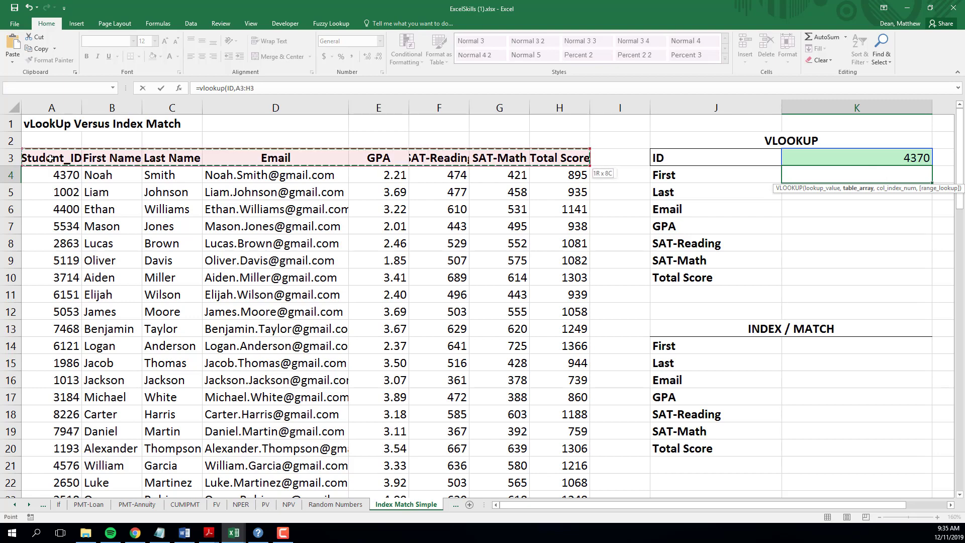
pyautogui.hotkey('ctrl', 'shift', 'Down')
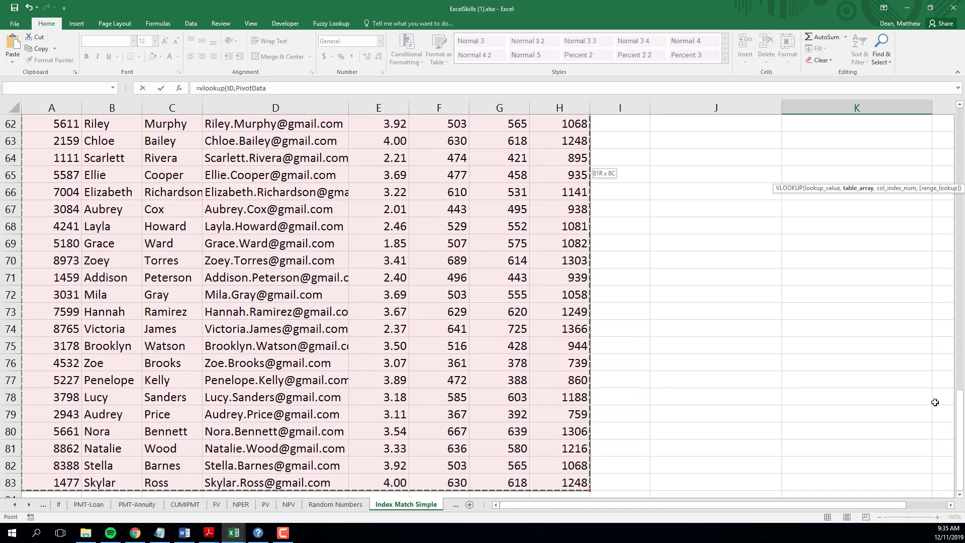
pyautogui.moveTo(960, 405); pyautogui.dragTo(959, 125)
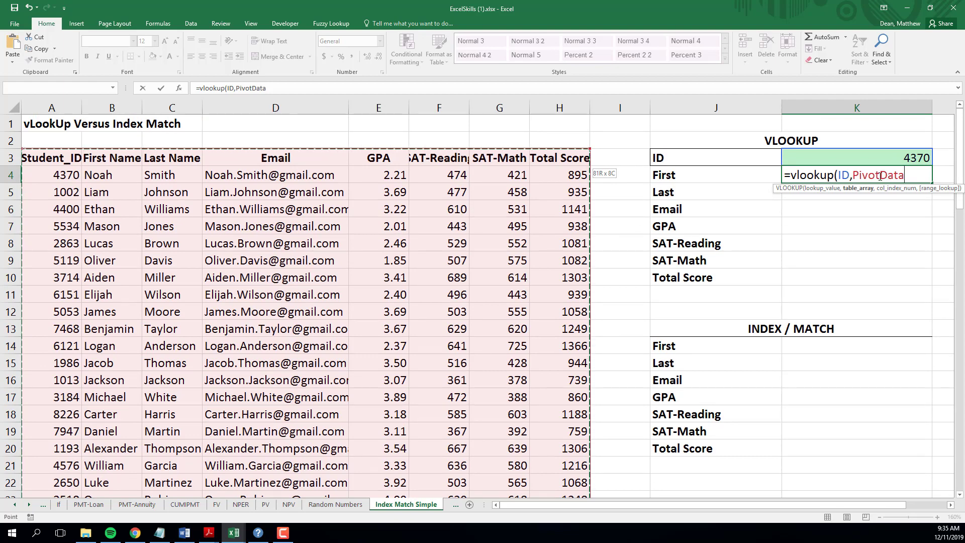
pyautogui.click(881, 176)
pyautogui.press('BackSpace')
pyautogui.press('BackSpace')
pyautogui.press('BackSpace')
pyautogui.press('BackSpace')
pyautogui.press('BackSpace')
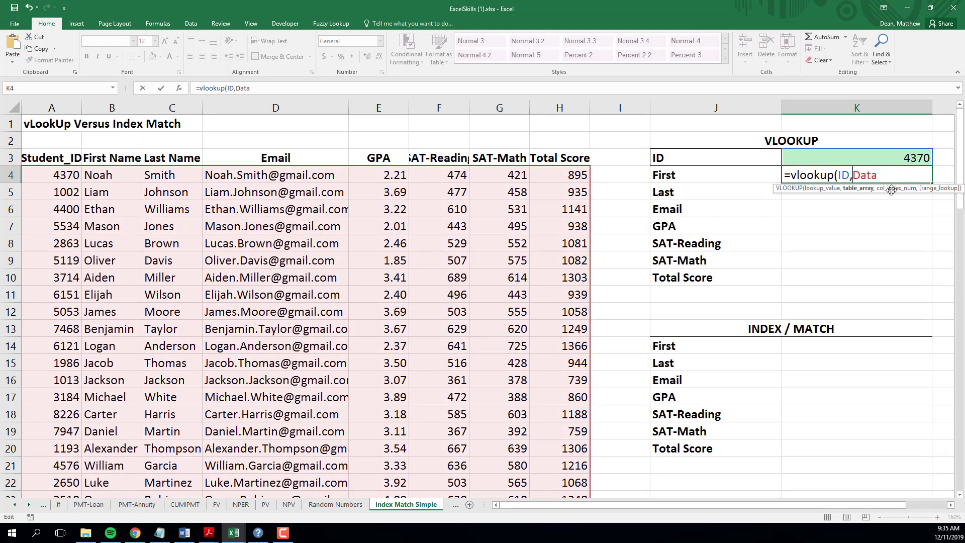
pyautogui.press('BackSpace')
pyautogui.press('BackSpace')
pyautogui.press('BackSpace')
pyautogui.press('BackSpace')
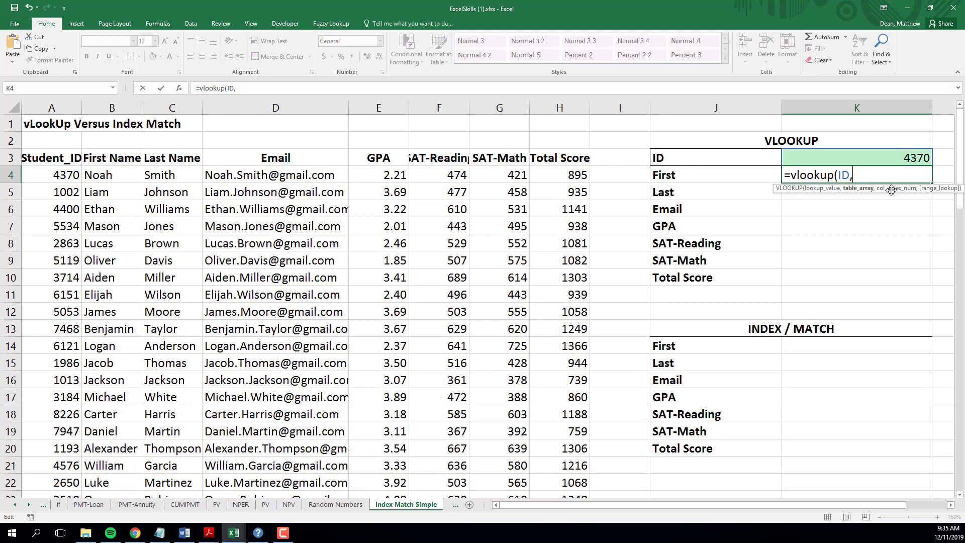
pyautogui.press('F3')
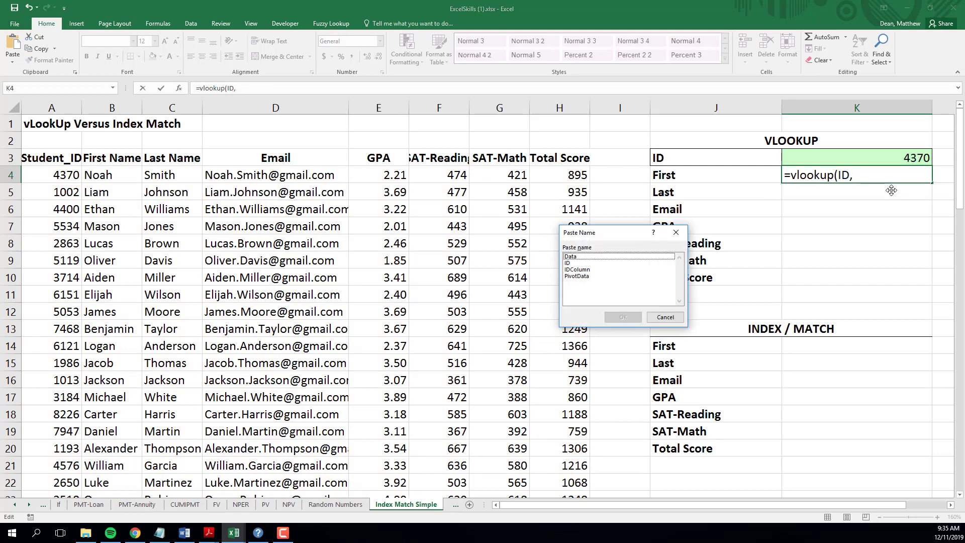
pyautogui.click(593, 257)
pyautogui.click(612, 320)
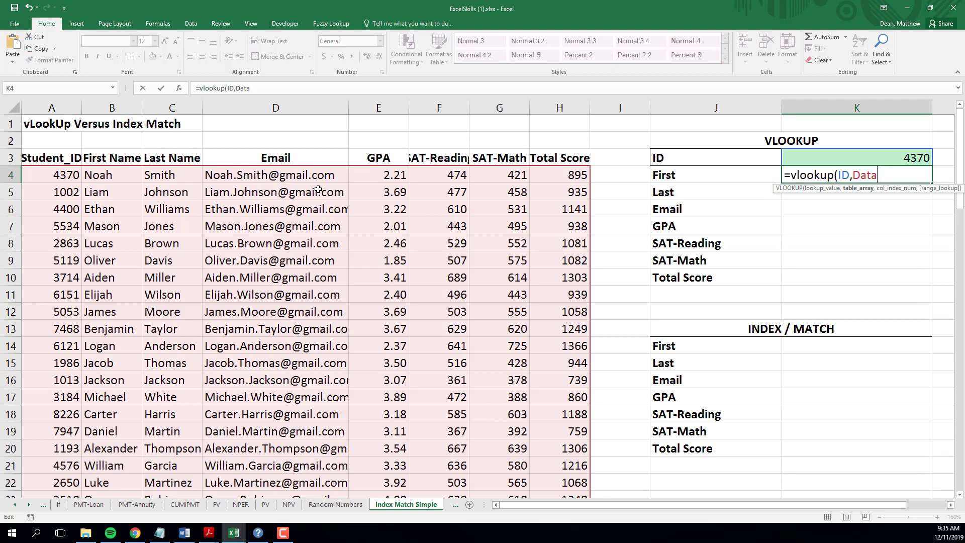
# Finish K4's formula as =vlookup(ID,Data,2) to return column 2
pyautogui.write(',')
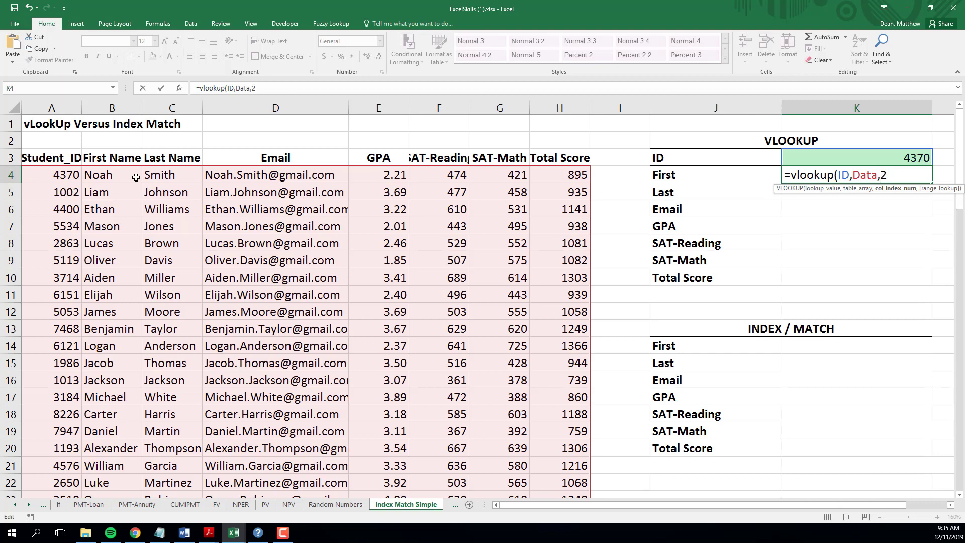
pyautogui.write('2)')
pyautogui.press('BackSpace')
pyautogui.write(',')
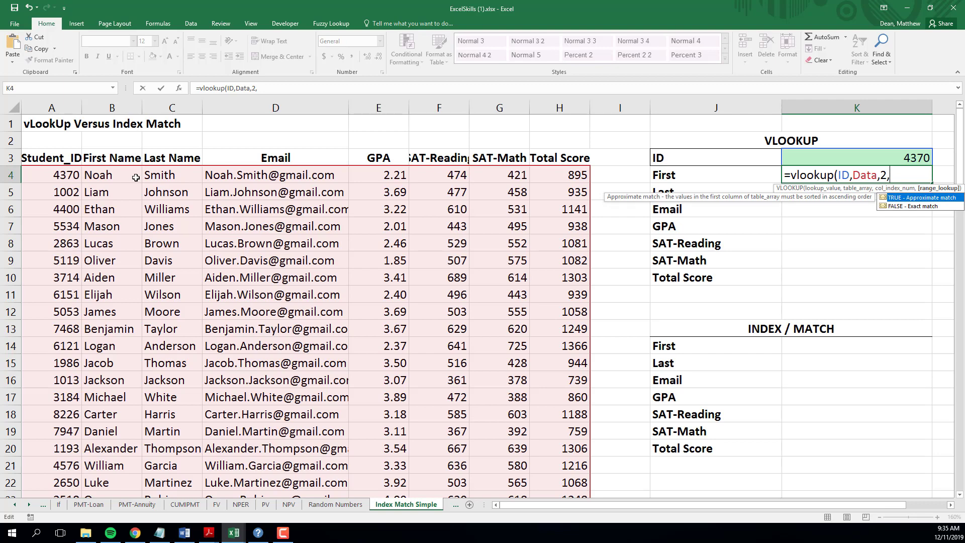
pyautogui.press('BackSpace')
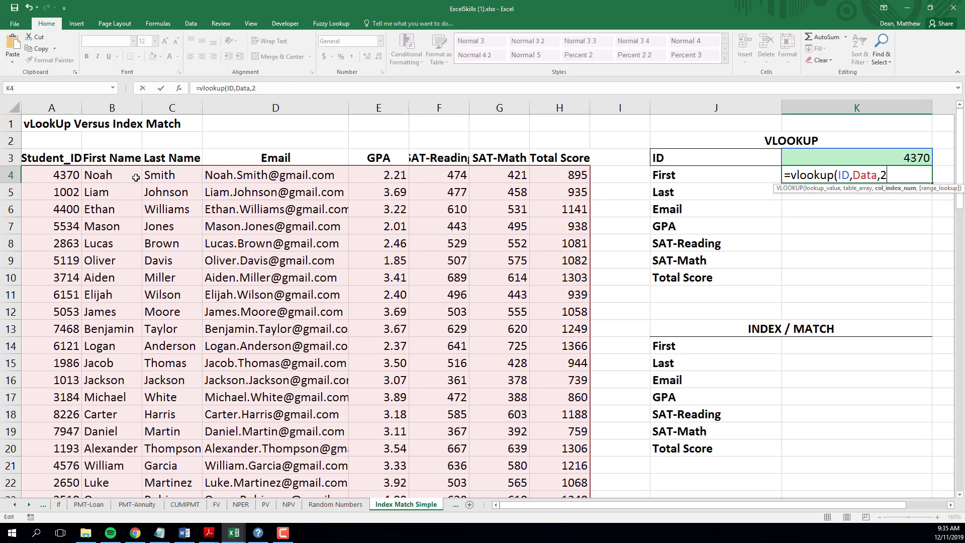
pyautogui.write(')')
pyautogui.press('Return')
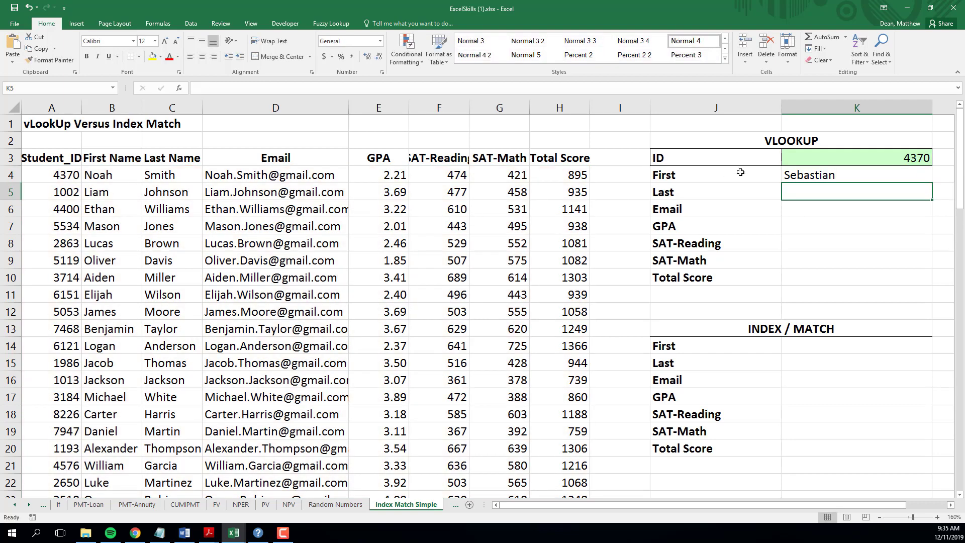
# Add FALSE as the range_lookup argument so K4 reads =VLOOKUP(ID,Data,2,FALSE)
pyautogui.click(810, 179)
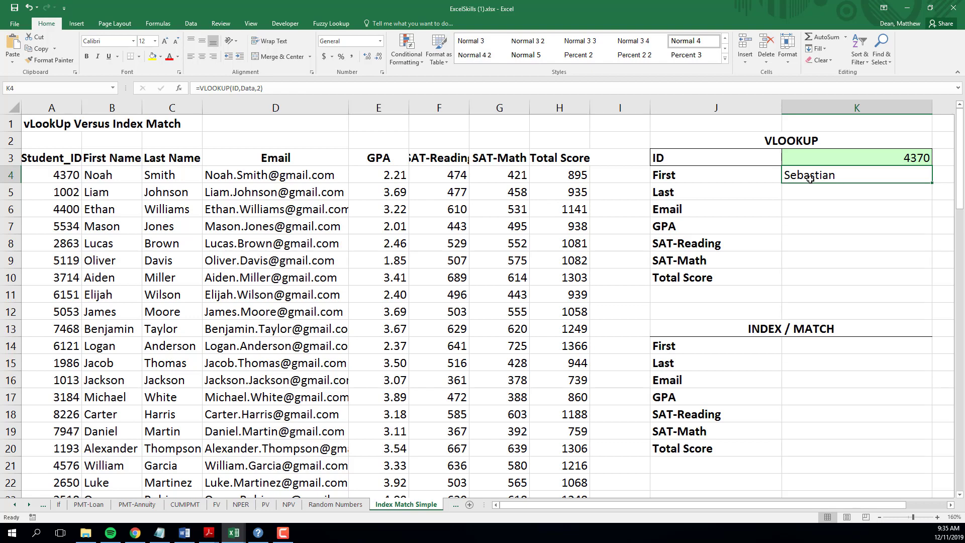
pyautogui.doubleClick(811, 177)
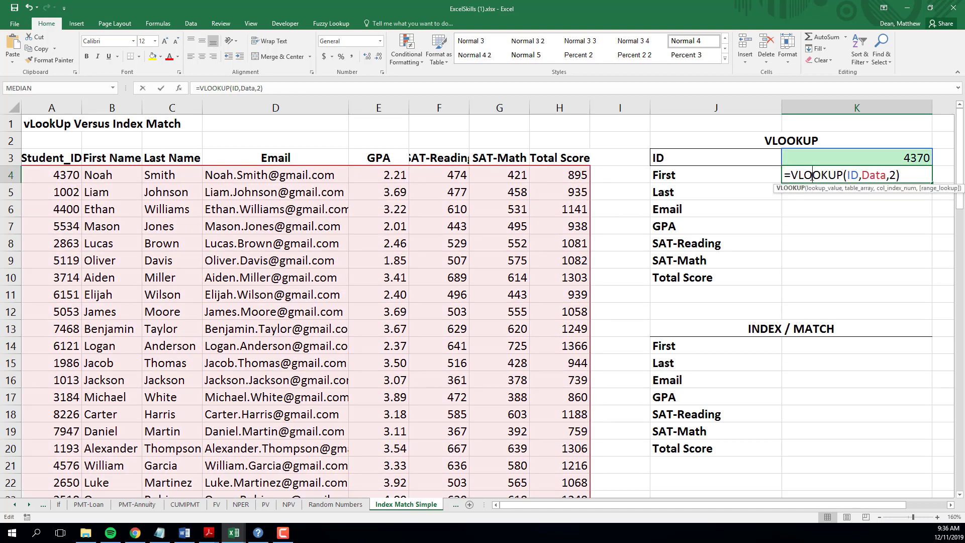
pyautogui.click(896, 175)
pyautogui.write(',')
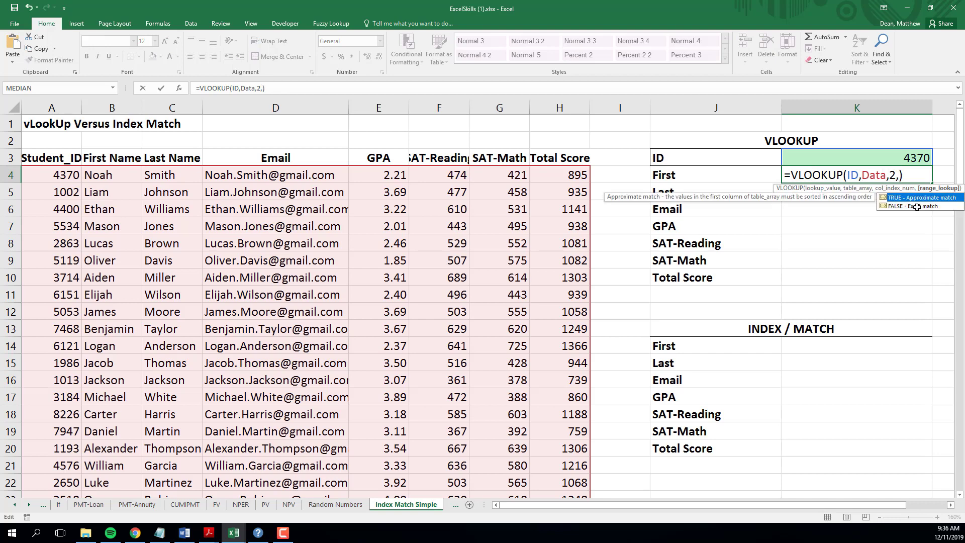
pyautogui.write('fal')
pyautogui.press('BackSpace')
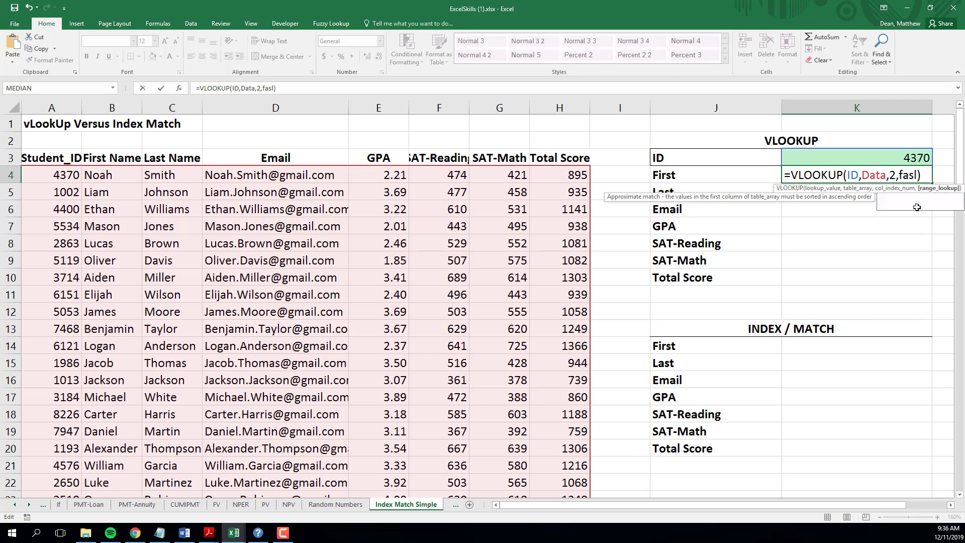
pyautogui.write('lse')
pyautogui.press('Return')
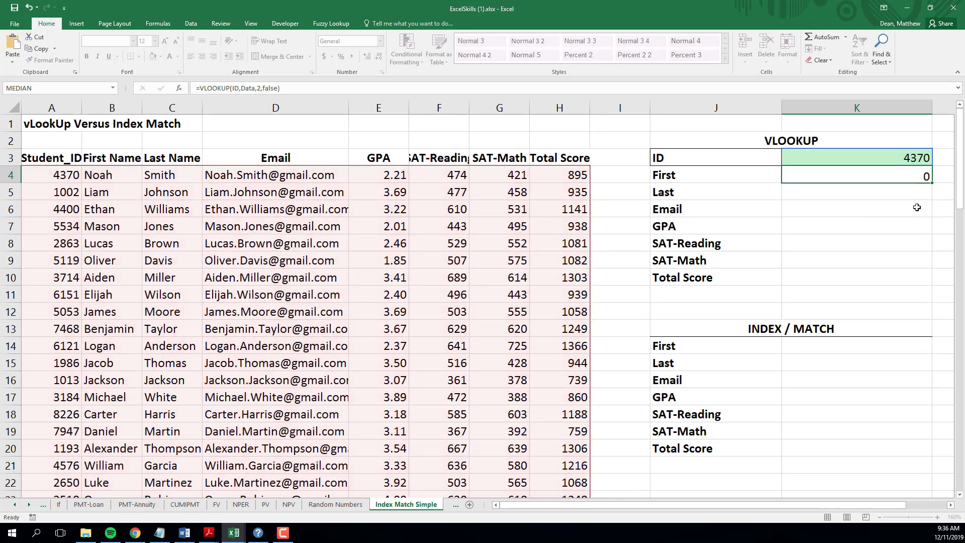
pyautogui.click(115, 175)
pyautogui.scroll(-4, 130, 359)
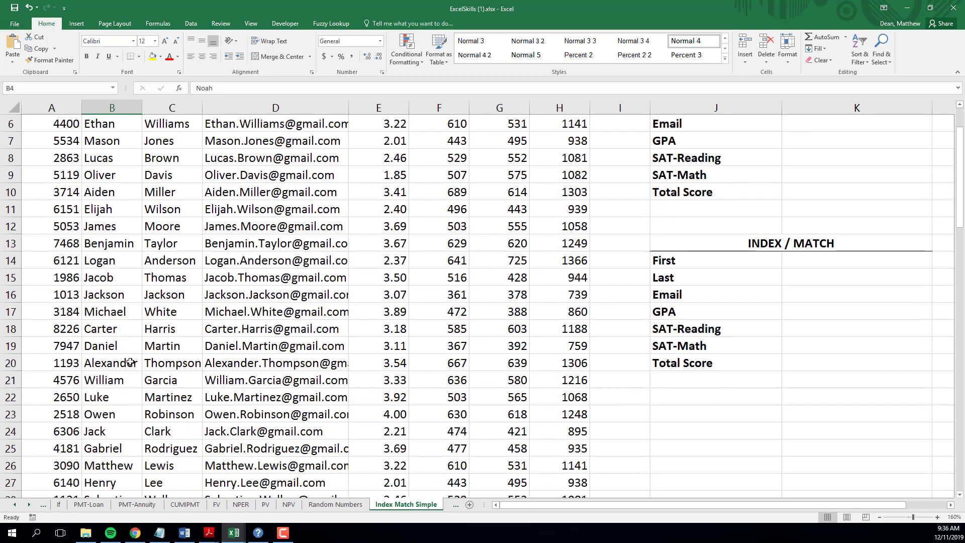
pyautogui.scroll(-8, 108, 353)
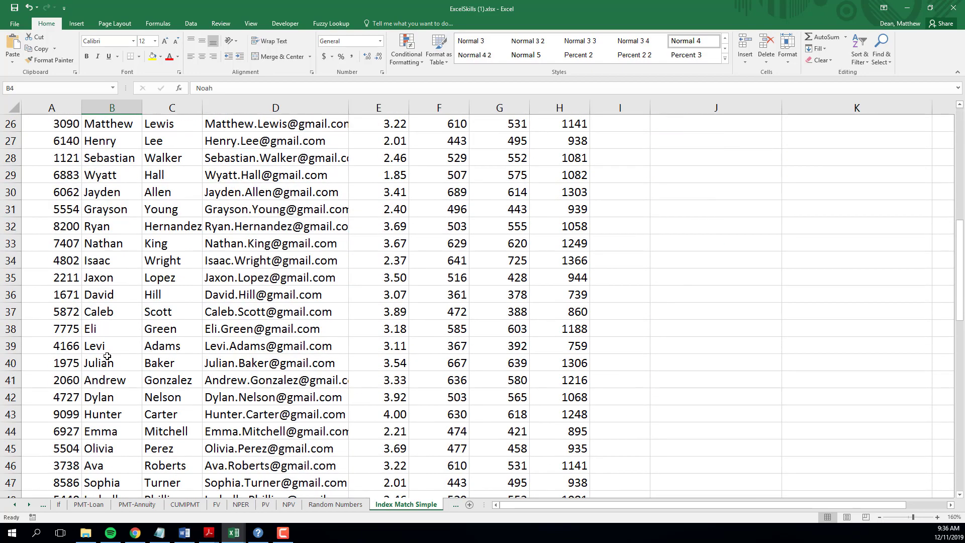
pyautogui.scroll(-6, 107, 358)
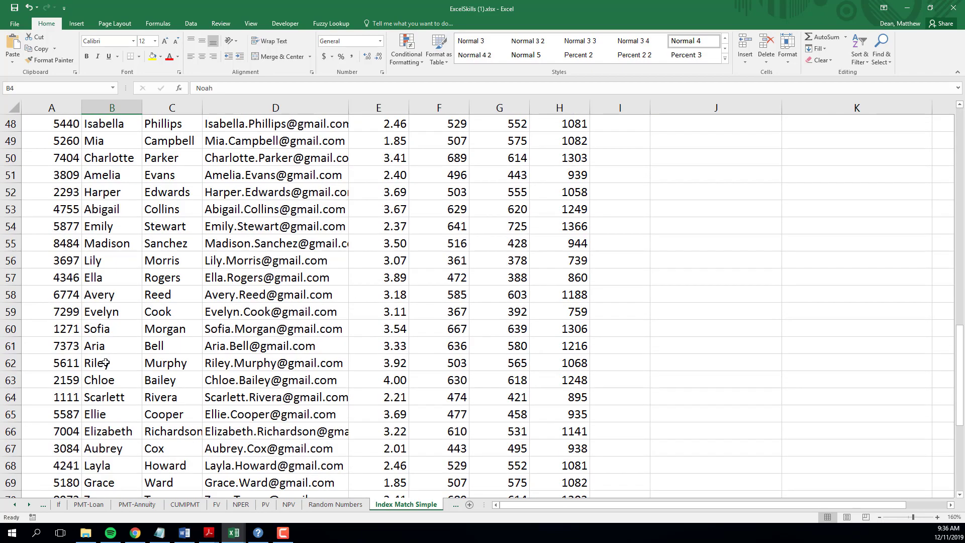
pyautogui.scroll(-6, 103, 363)
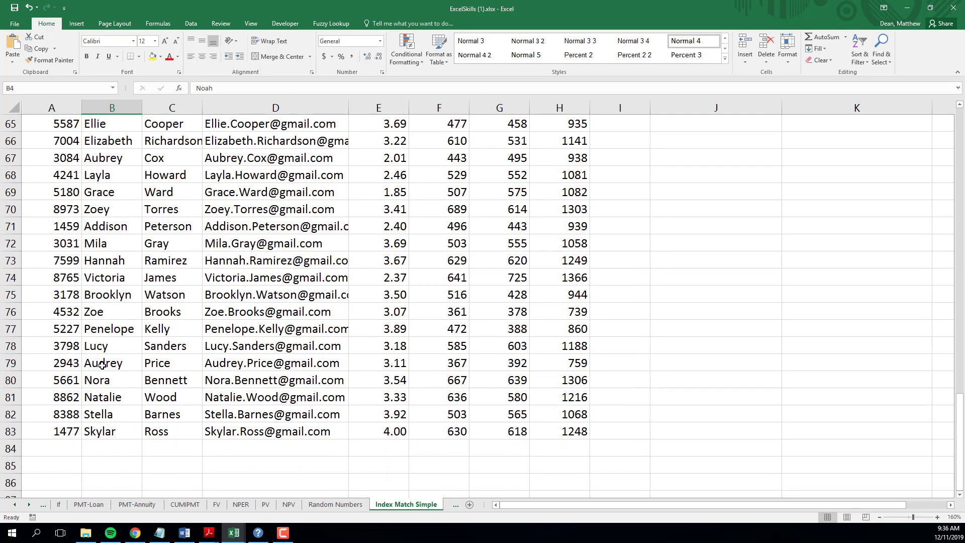
pyautogui.scroll(2, 98, 363)
pyautogui.scroll(16, 98, 363)
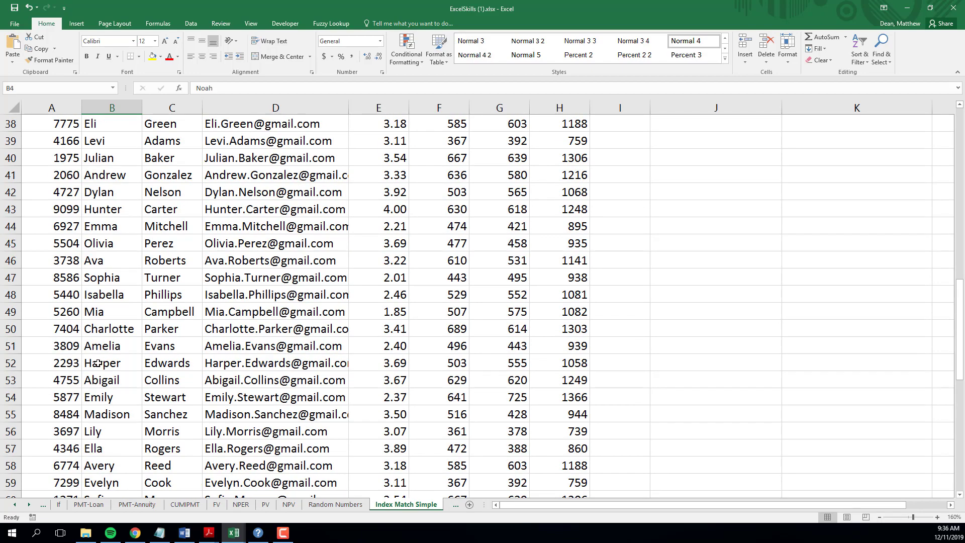
pyautogui.scroll(4, 97, 363)
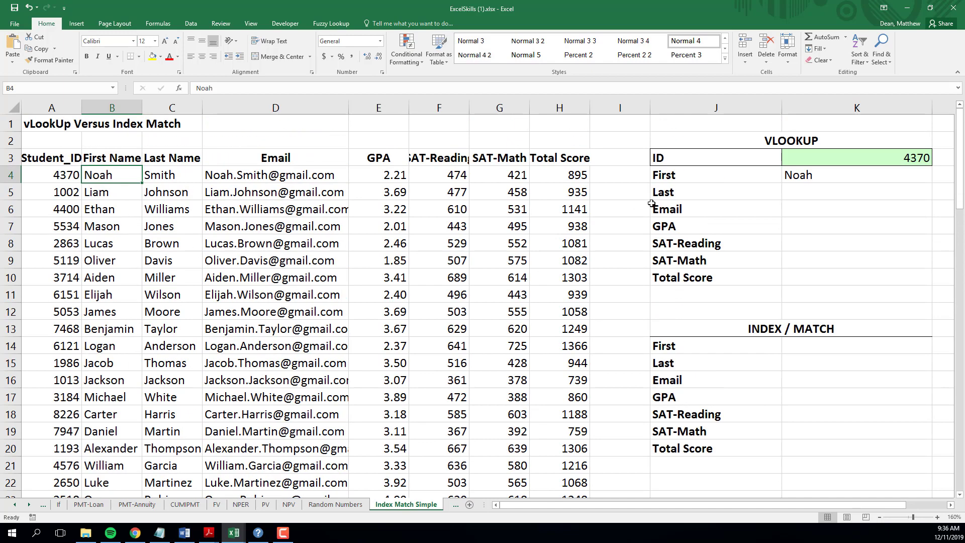
# Fill K4's exact-match VLOOKUP formula down through K10
pyautogui.click(874, 173)
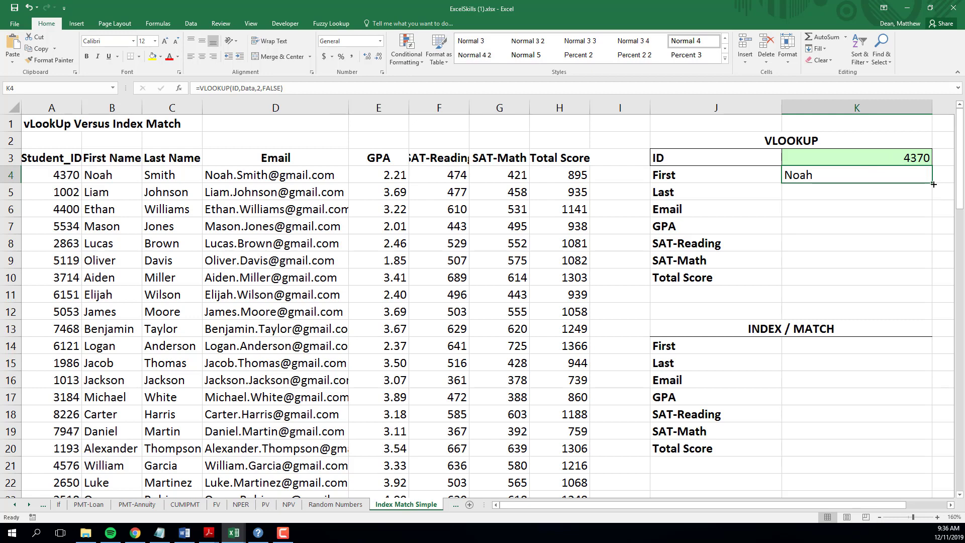
pyautogui.moveTo(933, 185); pyautogui.dragTo(930, 253)
pyautogui.moveTo(930, 259); pyautogui.dragTo(930, 286)
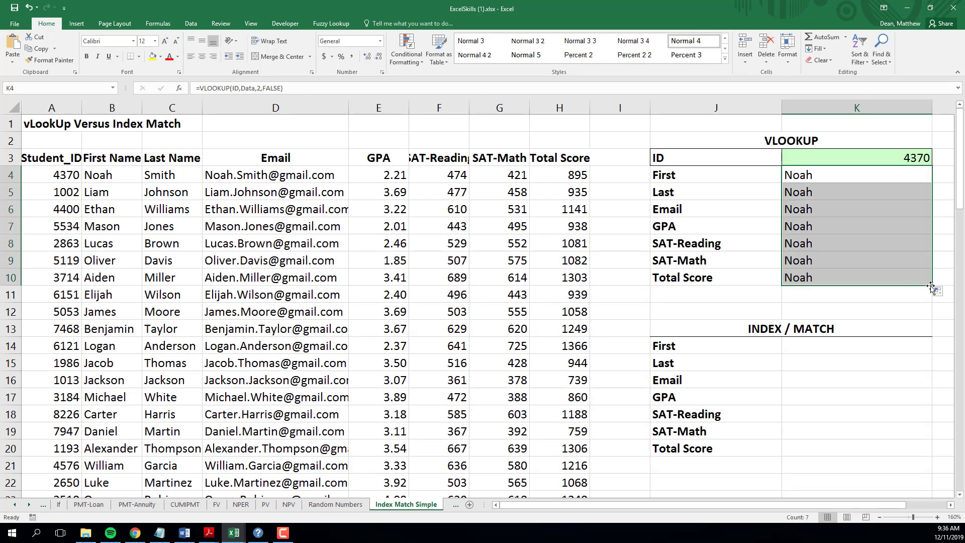
# Change the column index to 3, 4 and 5 for the Last, Email and GPA lookups
pyautogui.click(828, 192)
pyautogui.doubleClick(828, 192)
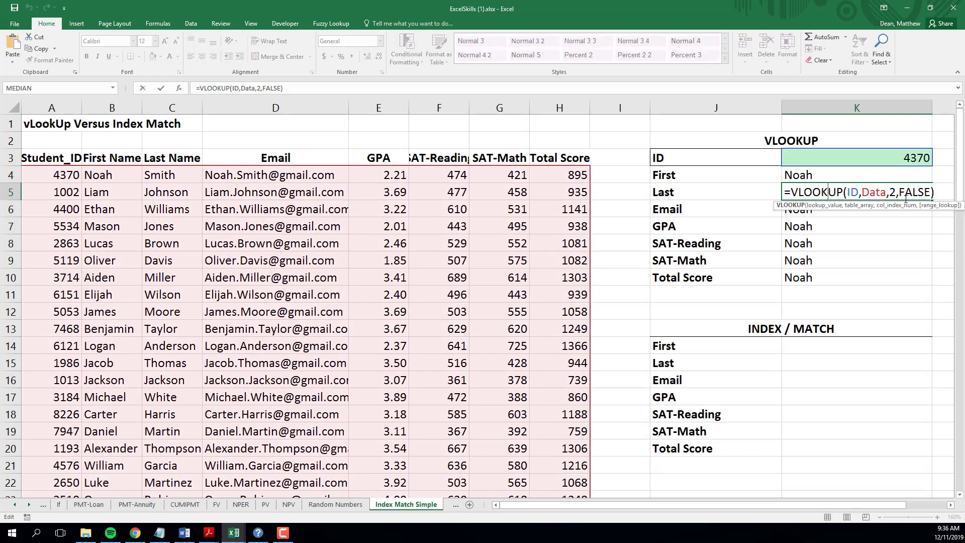
pyautogui.click(897, 192)
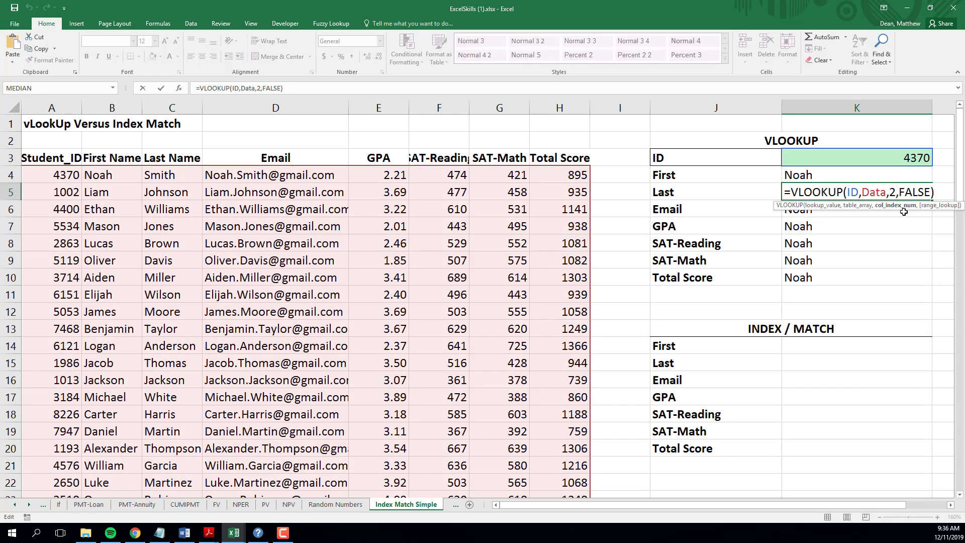
pyautogui.press('BackSpace')
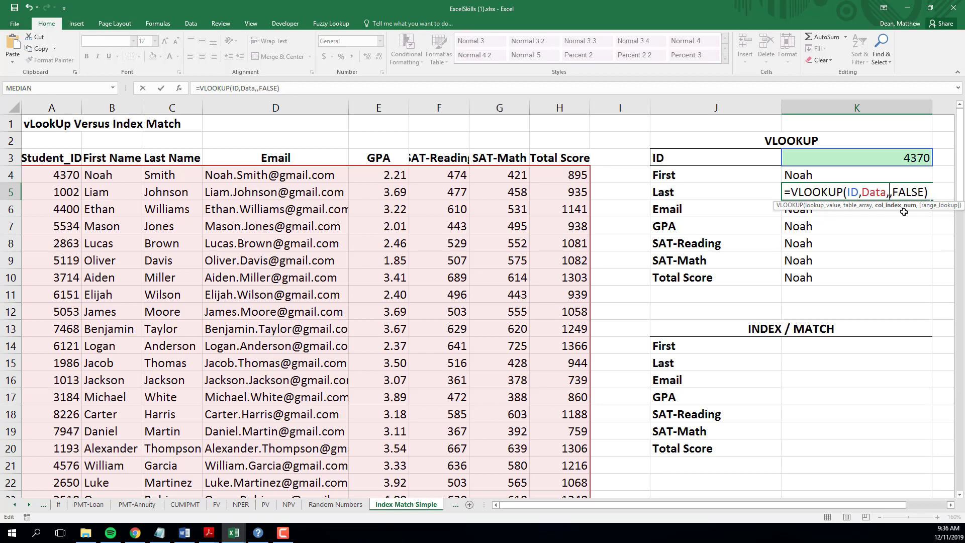
pyautogui.write('3')
pyautogui.press('Return')
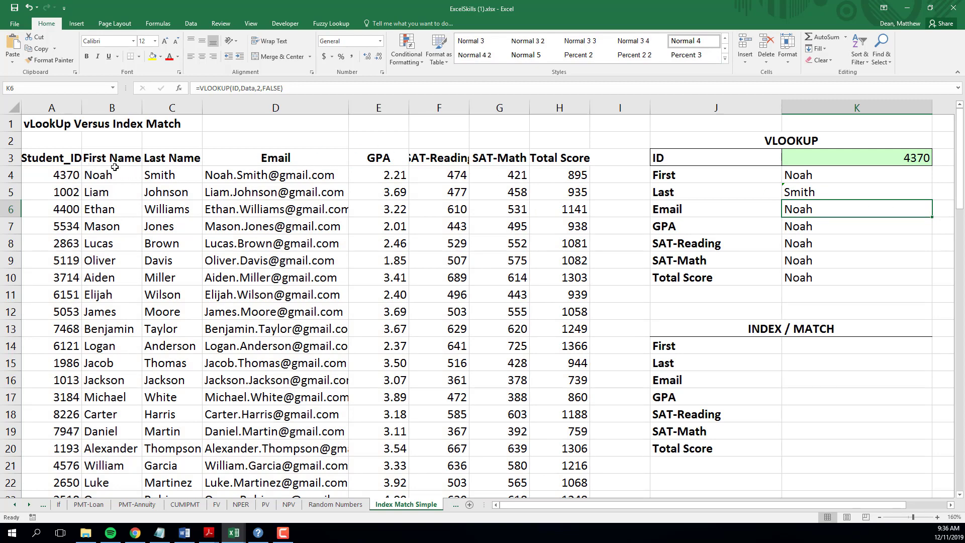
pyautogui.doubleClick(837, 210)
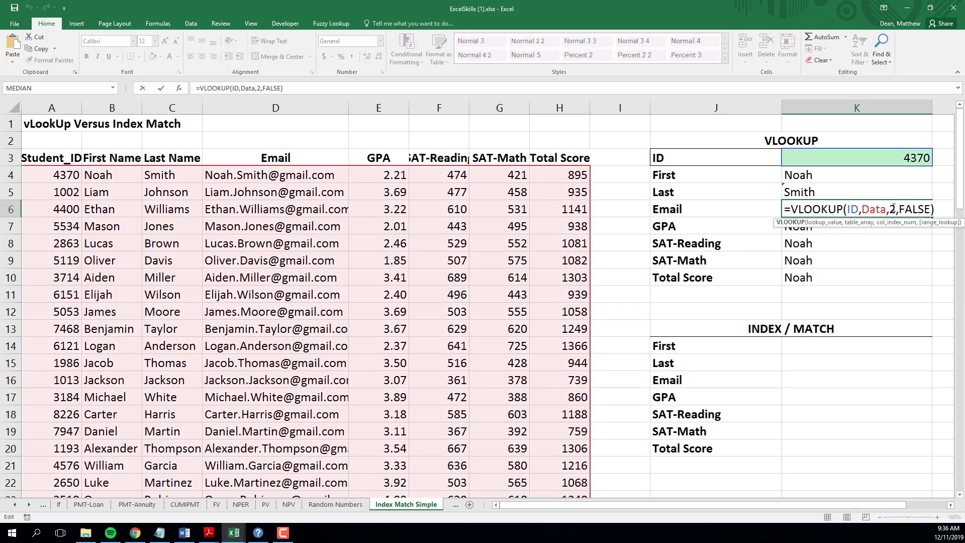
pyautogui.click(894, 208)
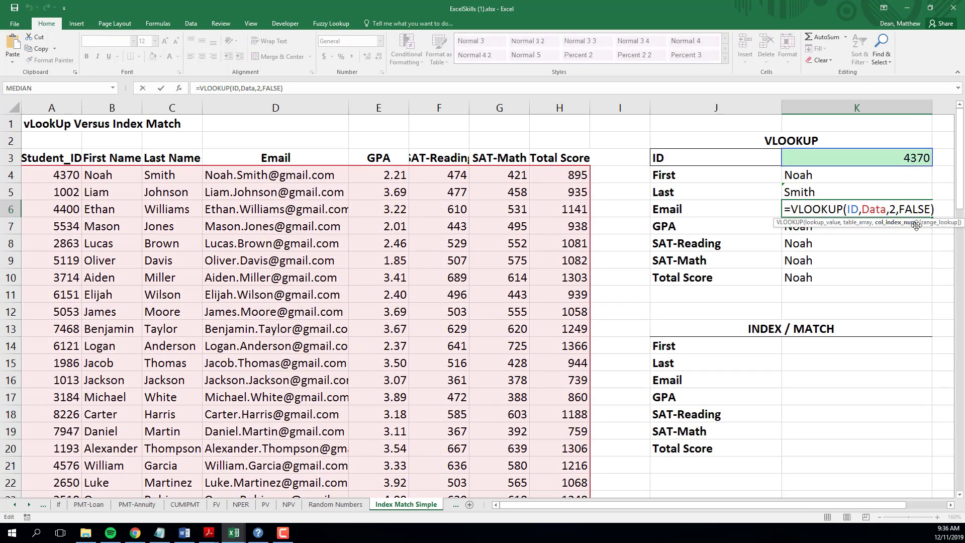
pyautogui.press('BackSpace')
pyautogui.write('4')
pyautogui.press('Return')
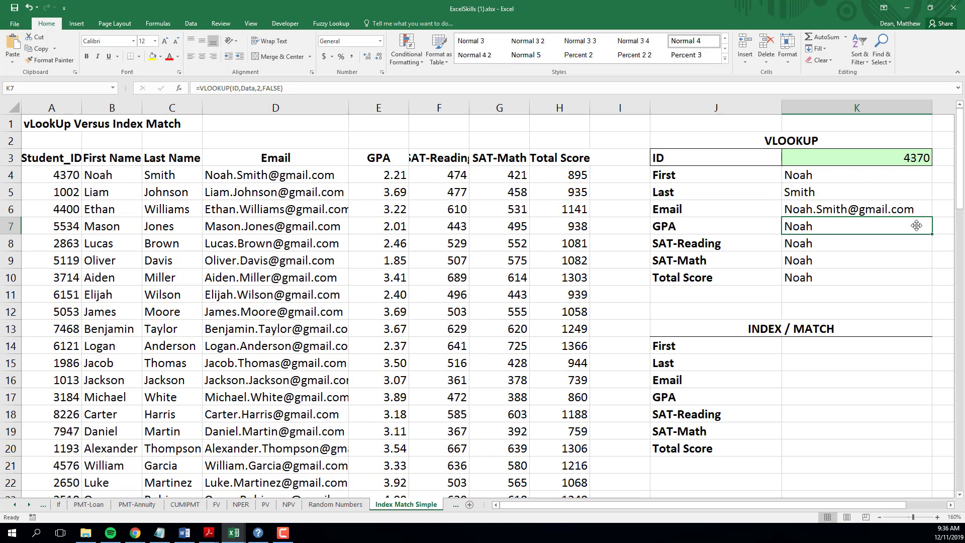
pyautogui.doubleClick(894, 227)
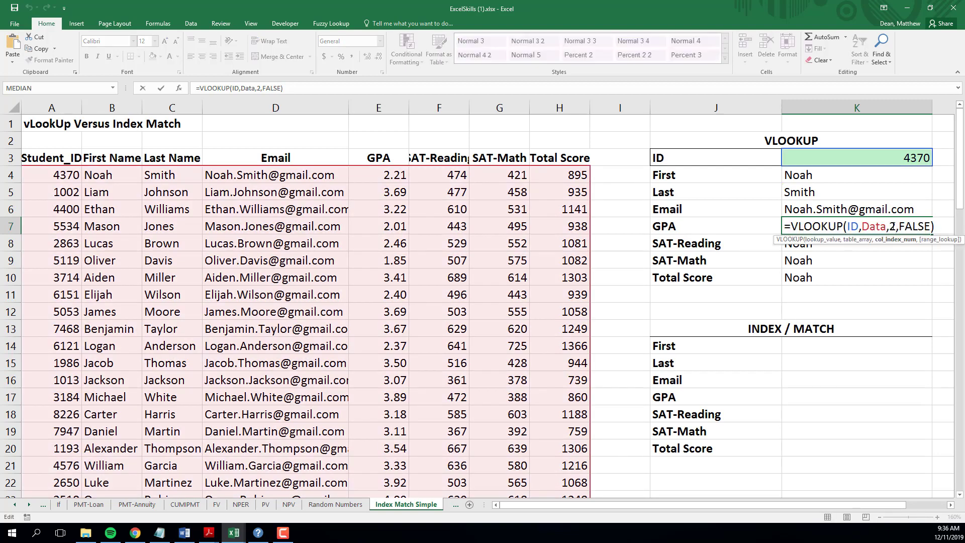
pyautogui.press('BackSpace')
pyautogui.write('5')
pyautogui.press('Return')
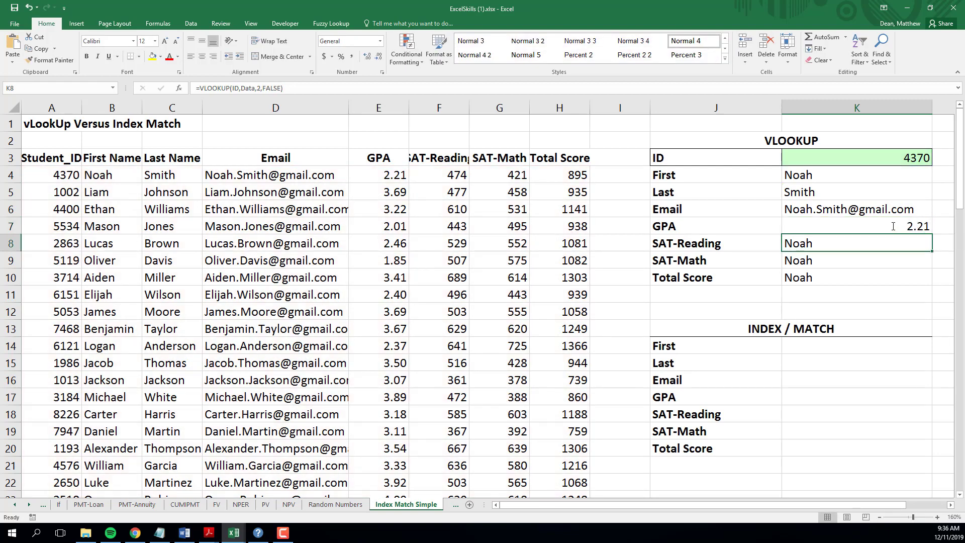
# Change the column index to 6, 7 and 8 for SAT-Reading, SAT-Math and Total Score
pyautogui.doubleClick(869, 245)
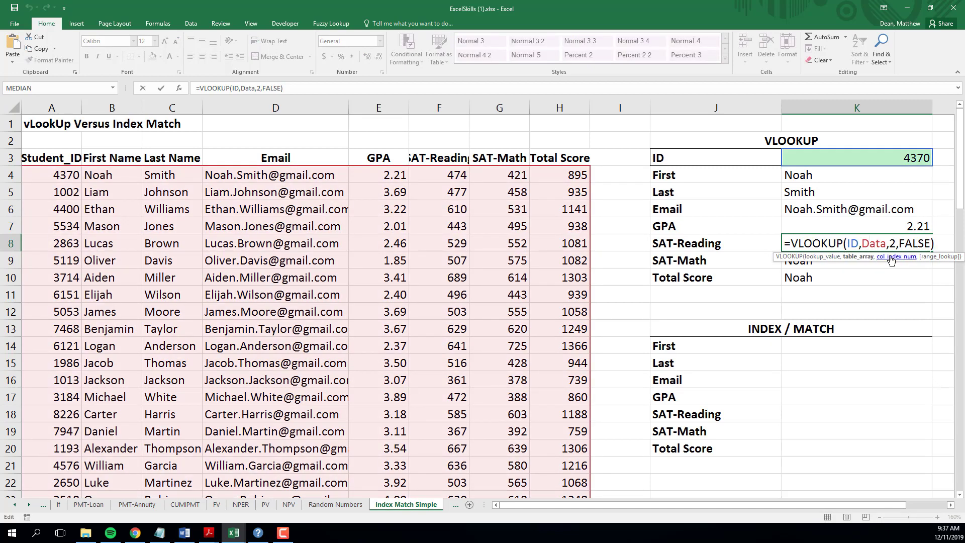
pyautogui.click(889, 245)
pyautogui.press('Delete')
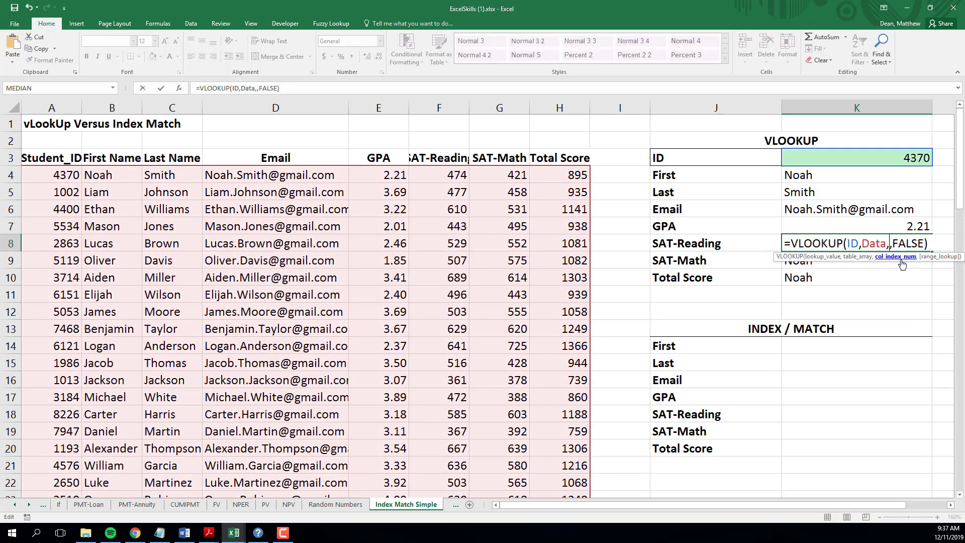
pyautogui.write('6')
pyautogui.press('Return')
pyautogui.doubleClick(893, 264)
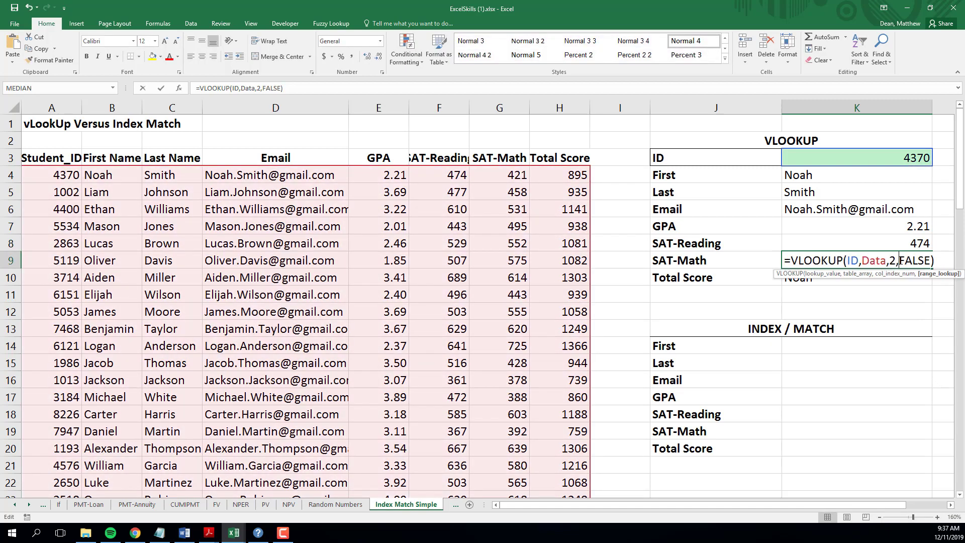
pyautogui.click(893, 263)
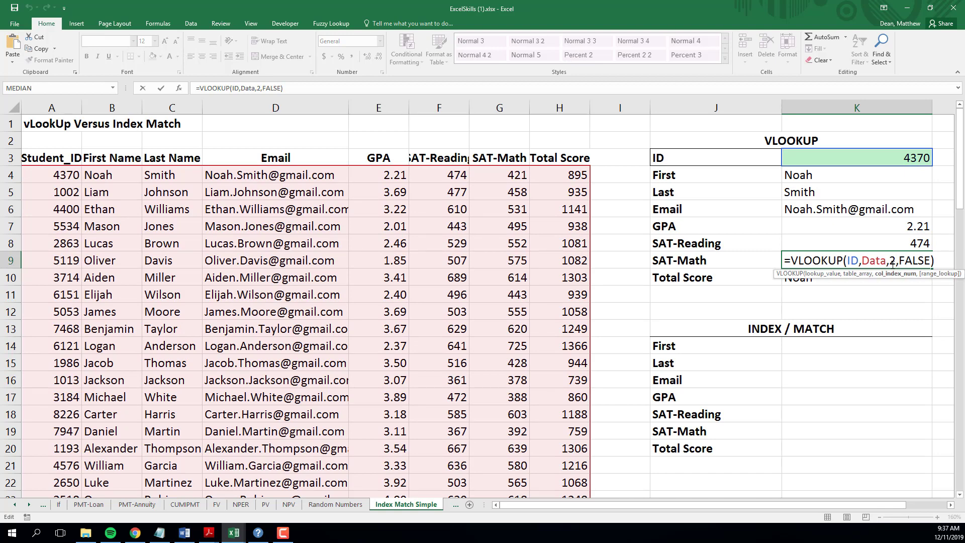
pyautogui.press('BackSpace')
pyautogui.write('7')
pyautogui.press('Return')
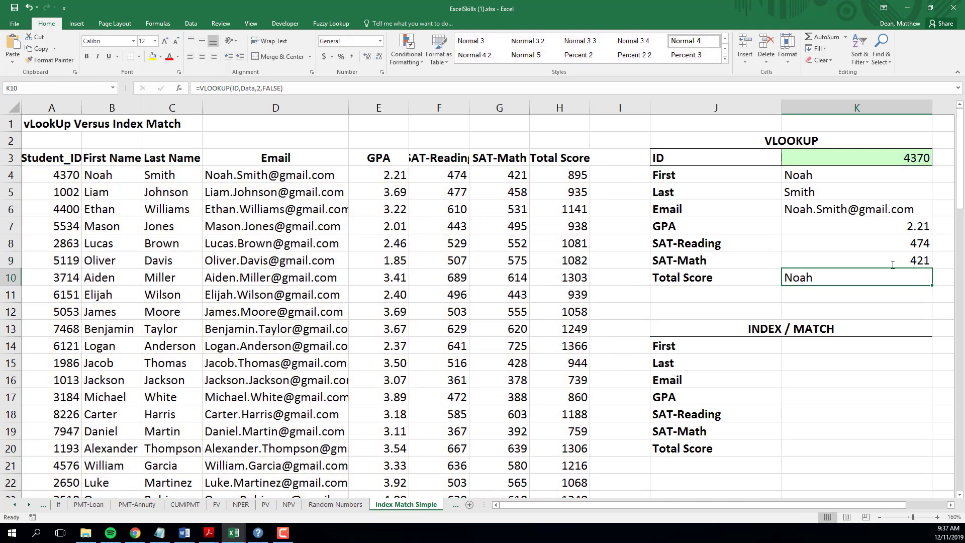
pyautogui.doubleClick(892, 276)
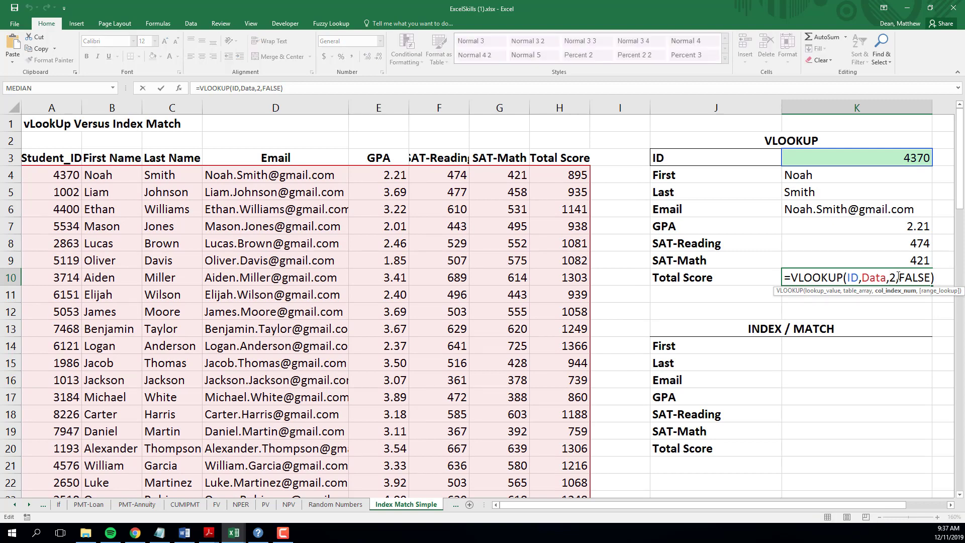
pyautogui.press('BackSpace')
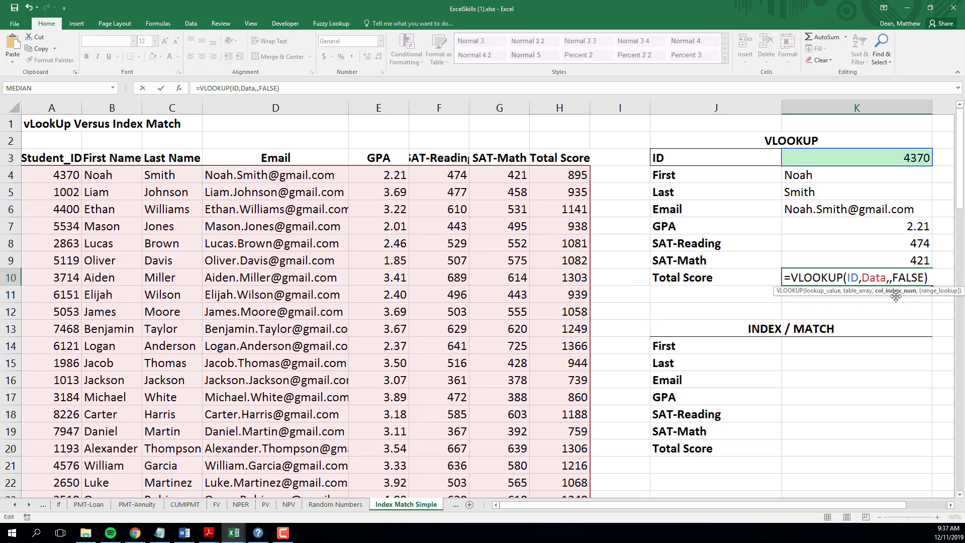
pyautogui.write('8')
pyautogui.press('Return')
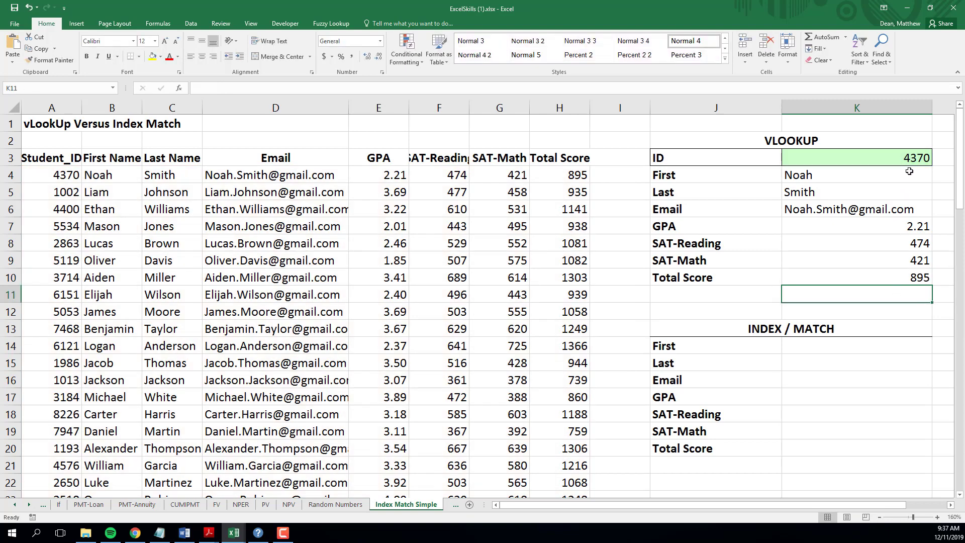